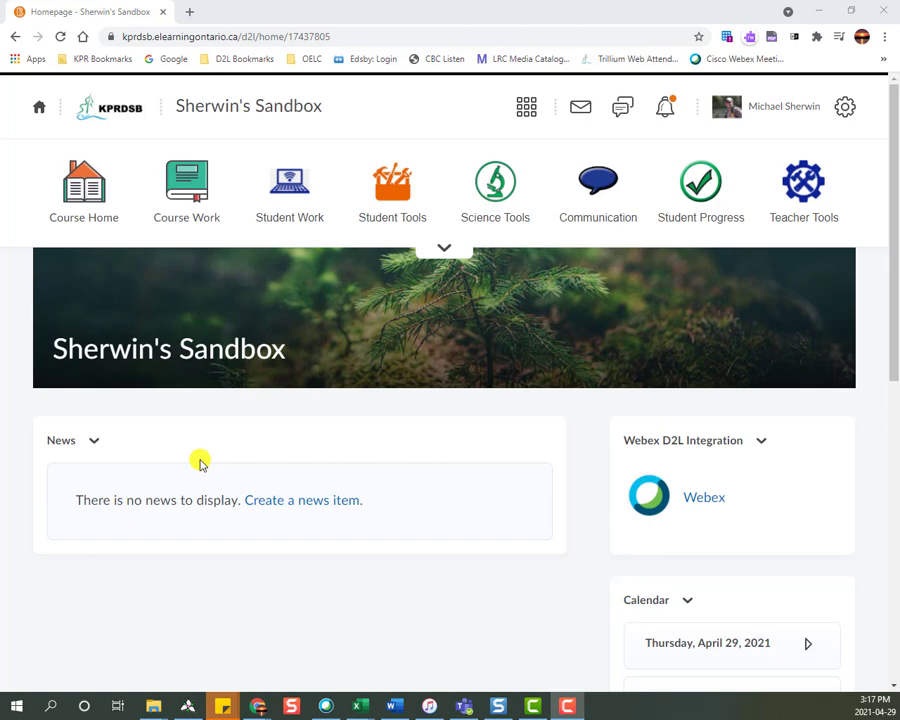
# Open the course's Discussions area and start a new forum.
pyautogui.click(287, 197)
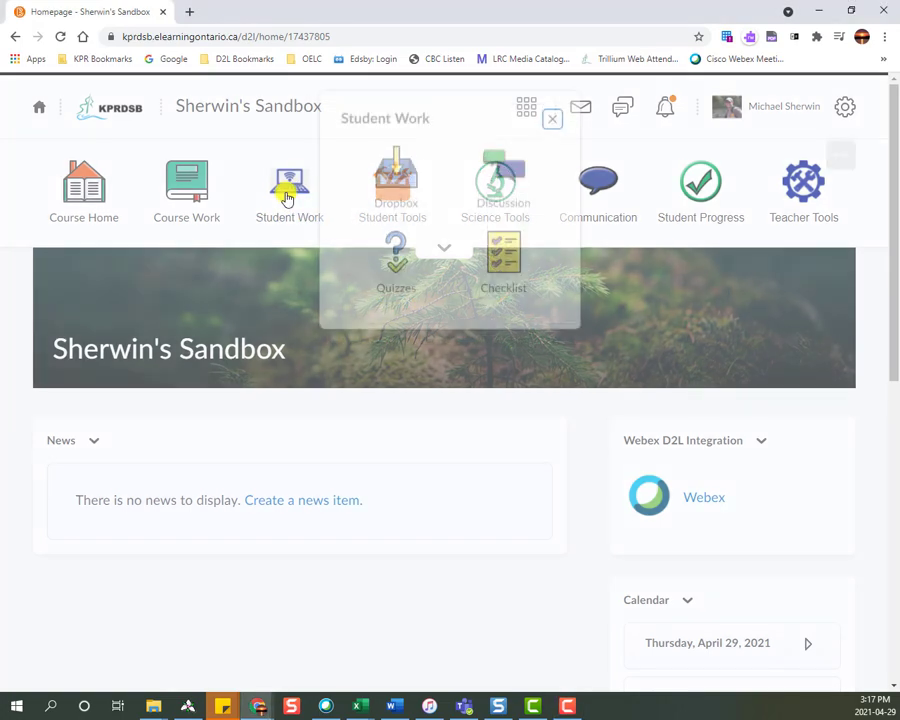
pyautogui.click(503, 190)
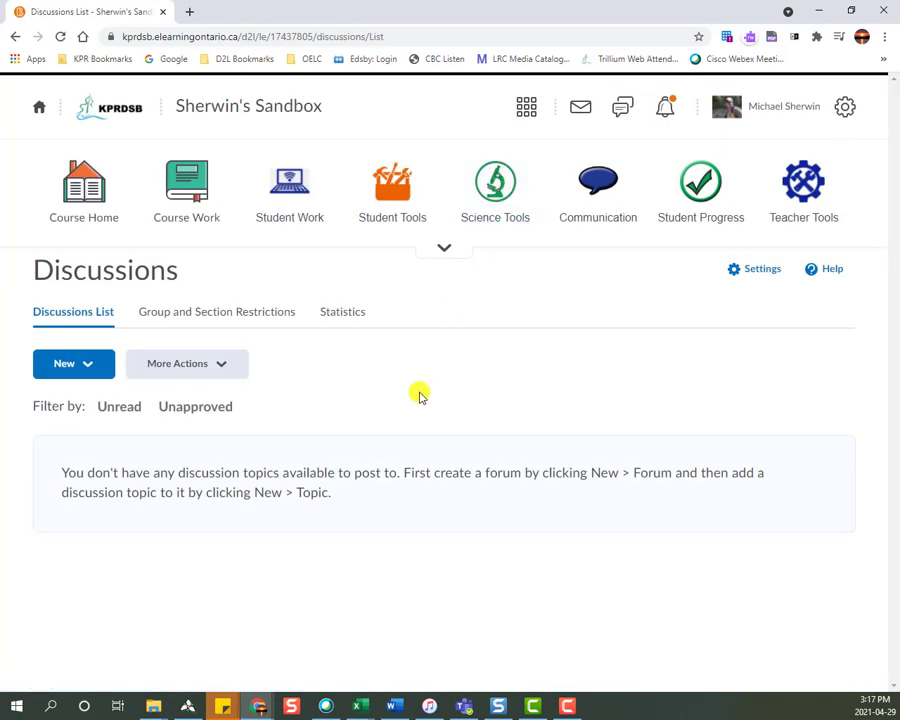
pyautogui.click(70, 364)
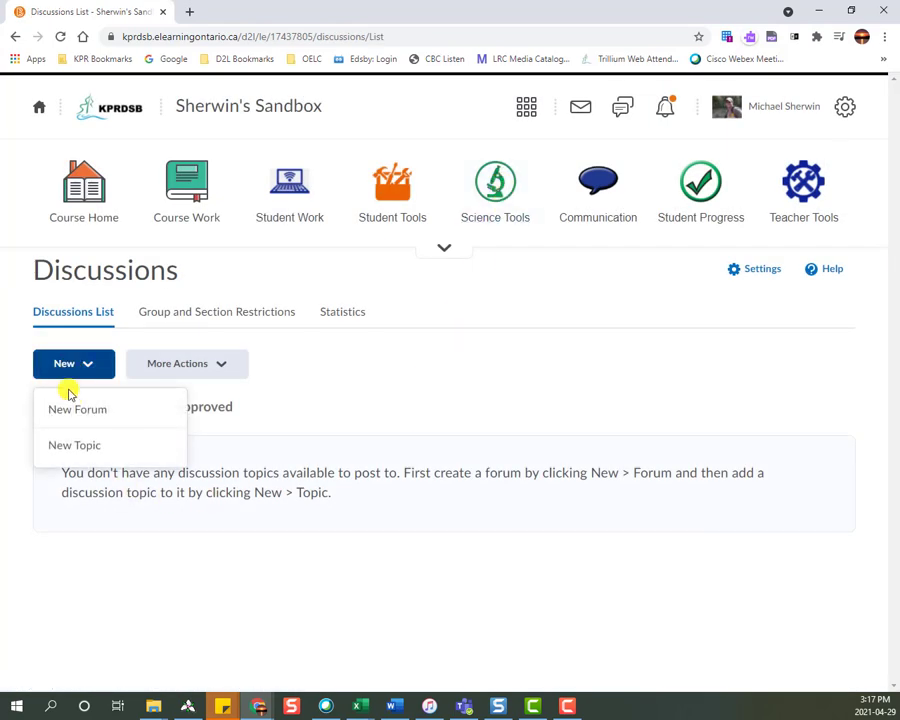
pyautogui.click(74, 413)
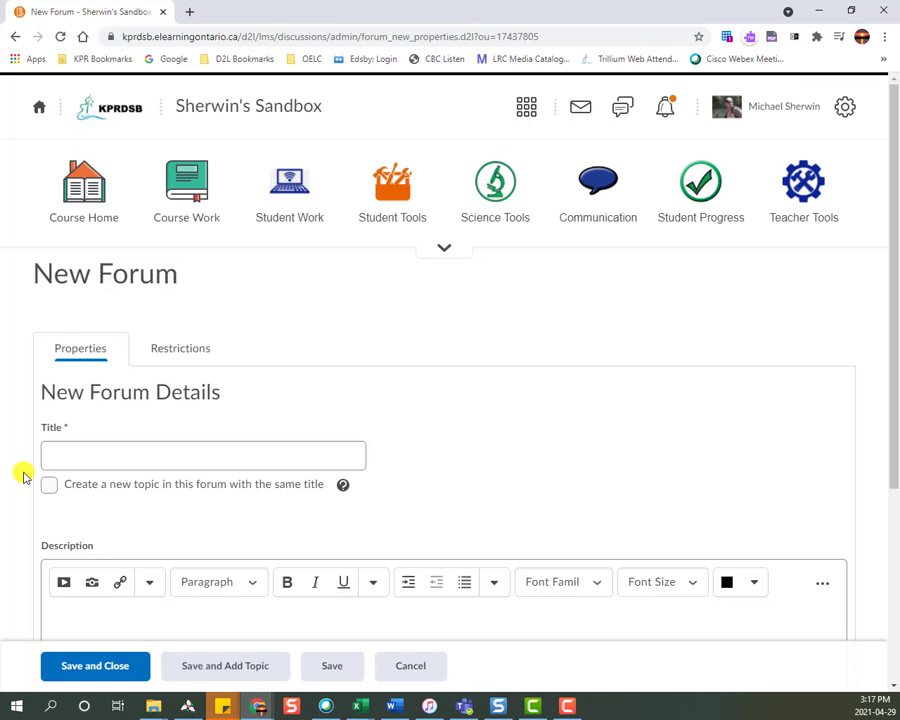
# Title the new forum "Unit 1" and save it, continuing to a new topic in that forum.
pyautogui.click(66, 456)
pyautogui.click(166, 544)
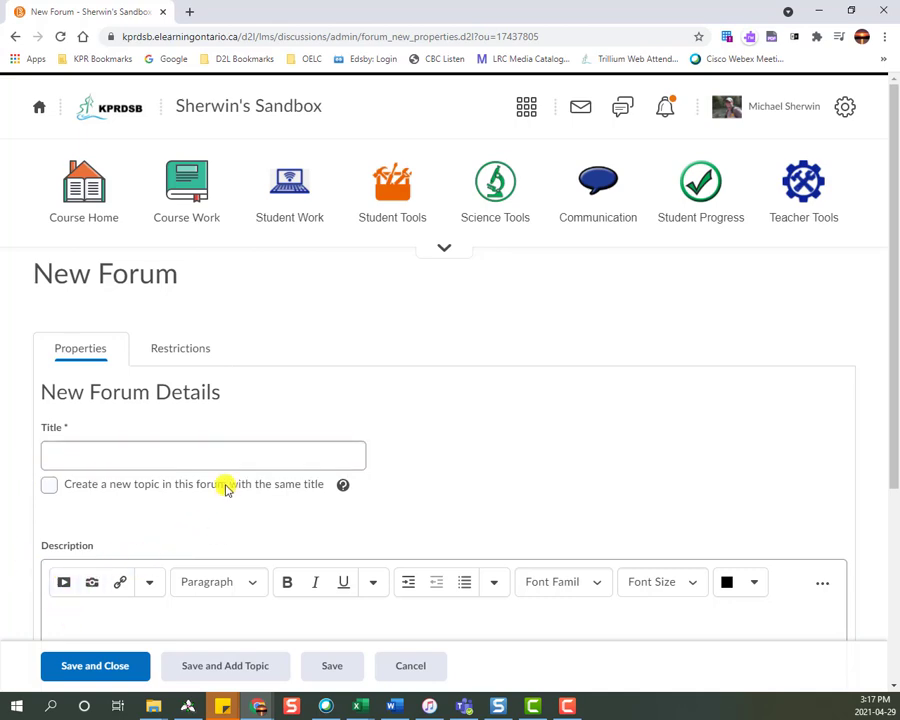
pyautogui.click(171, 457)
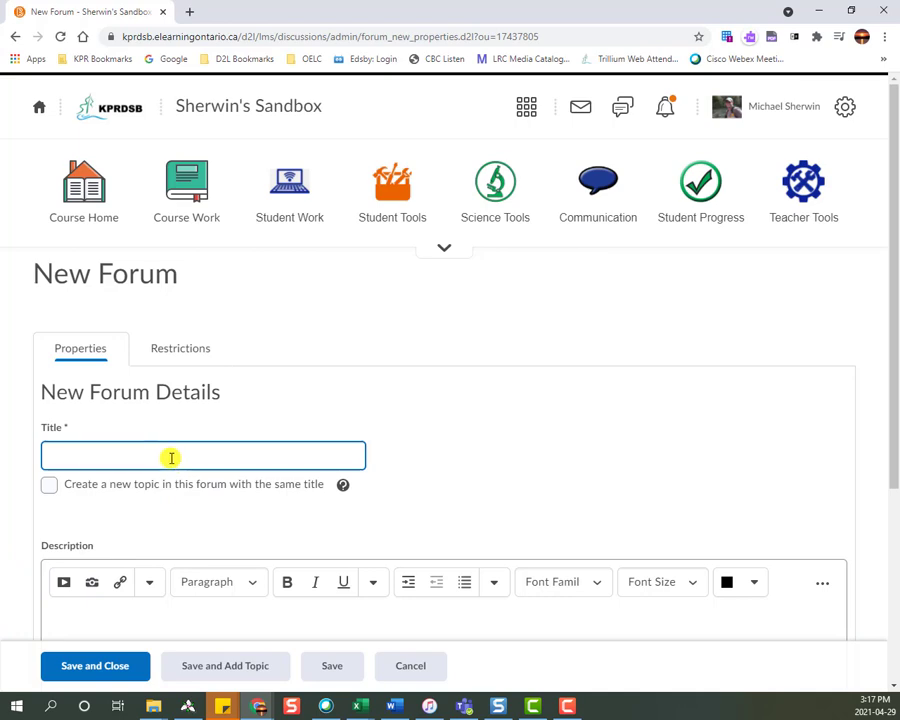
pyautogui.write('Unit 1')
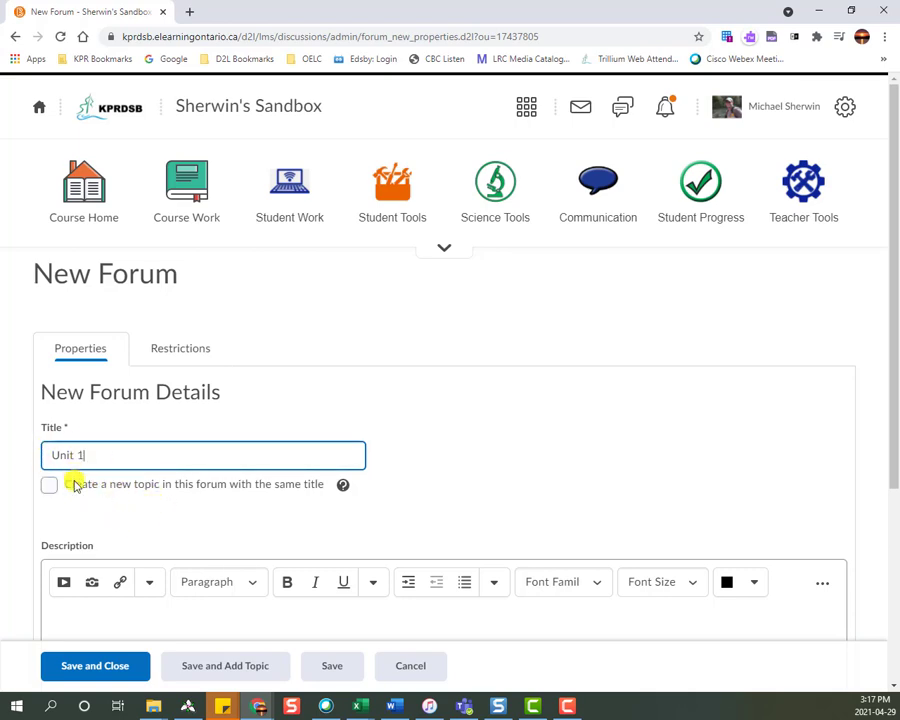
pyautogui.scroll(-3, 121, 501)
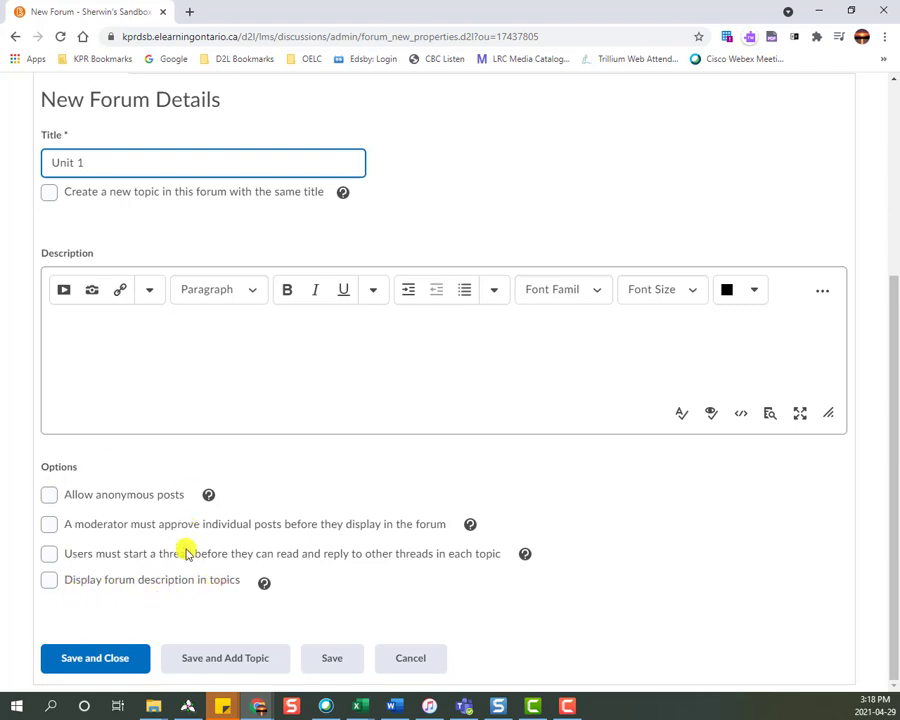
pyautogui.click(211, 660)
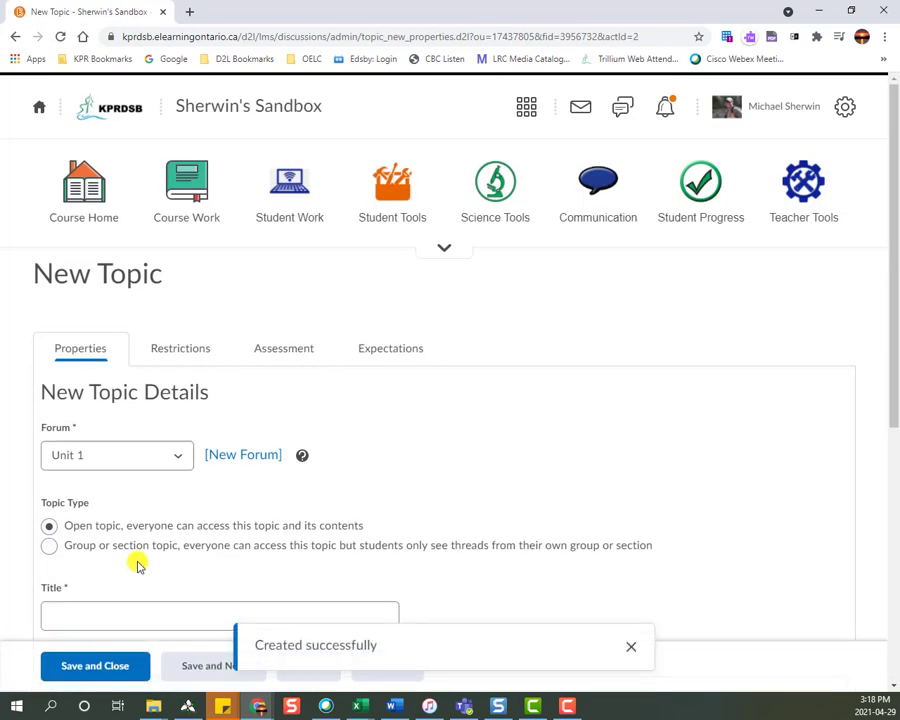
# Title the new open topic in the Unit 1 forum "Have Your Say".
pyautogui.scroll(-3, 138, 566)
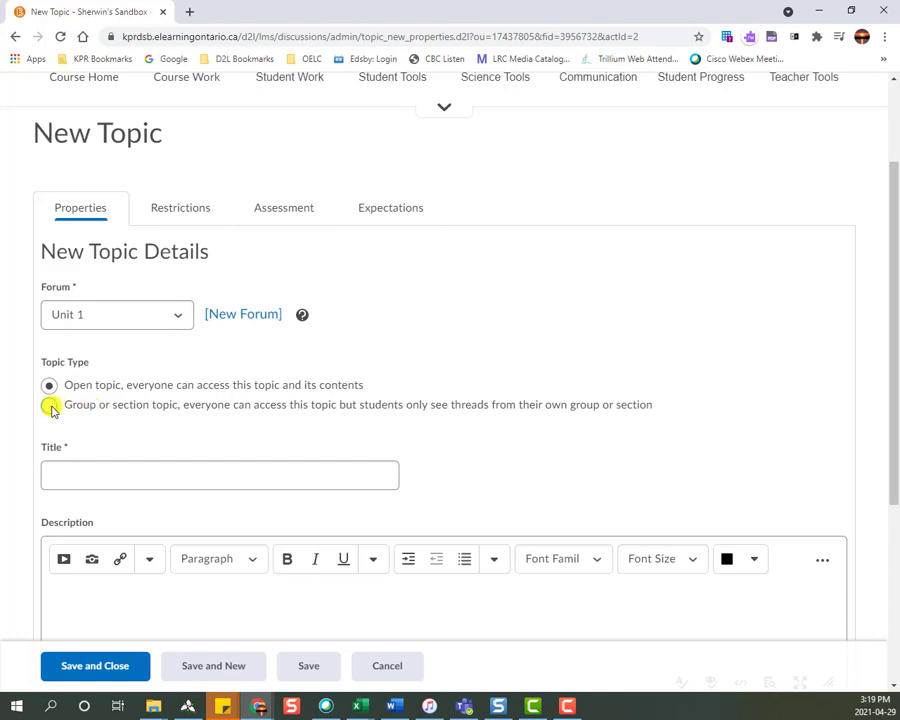
pyautogui.click(82, 481)
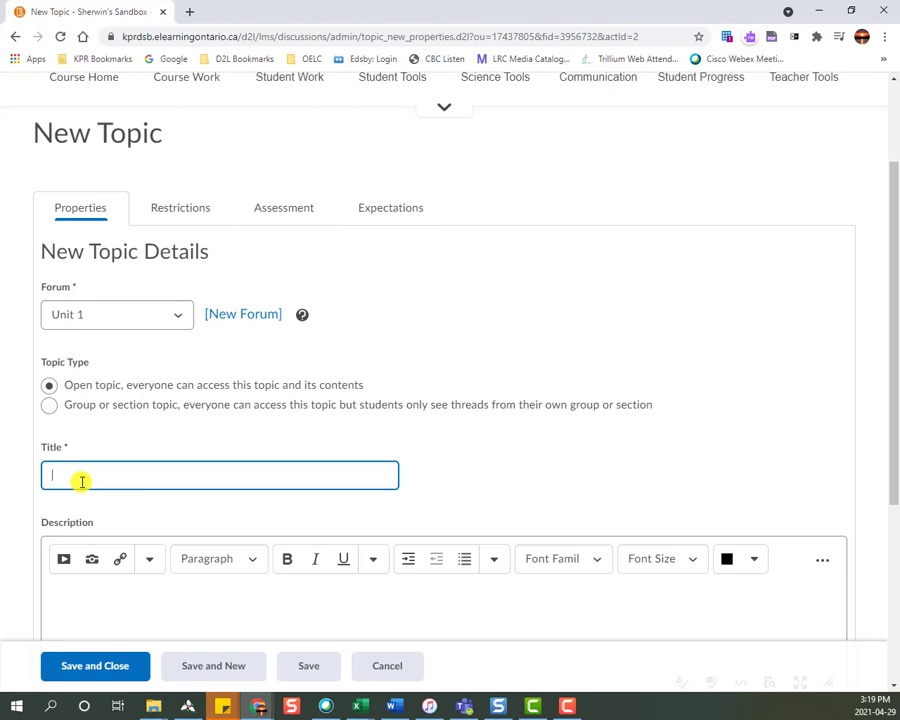
pyautogui.write('Have Your Say')
# Enter the topic description "Based on yesterday's reading, explain why you agree or disagree with the protagonist's actions.".
pyautogui.scroll(-2, 82, 481)
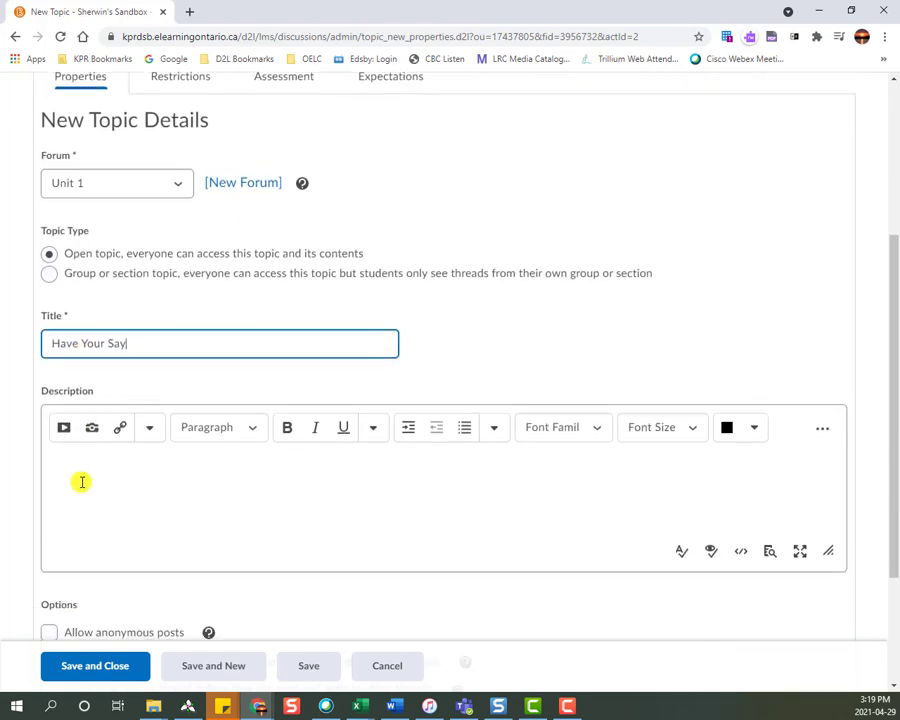
pyautogui.click(73, 461)
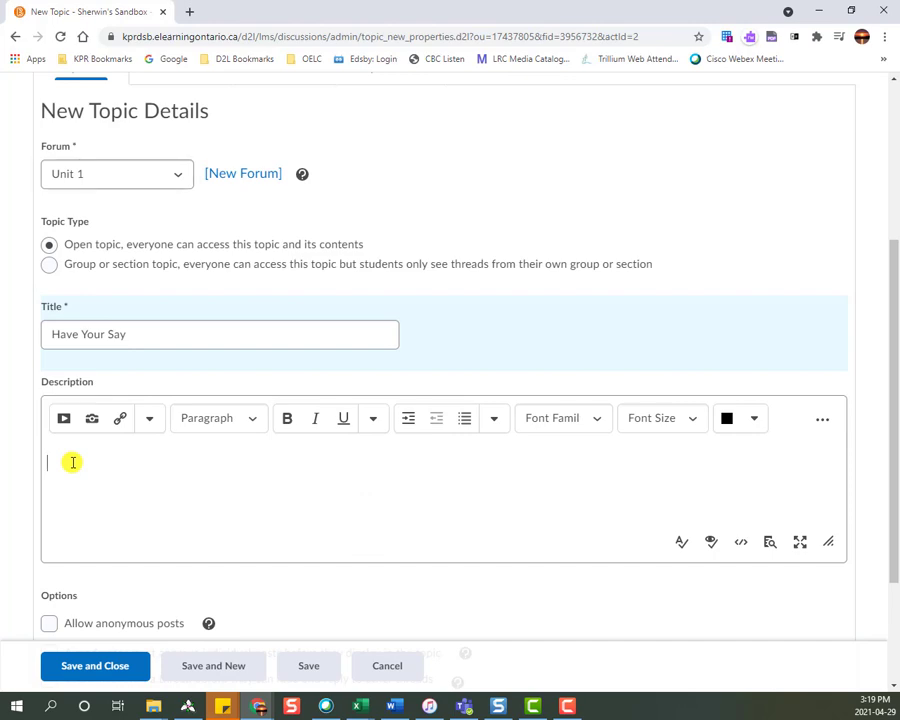
pyautogui.write("Based on yesterday's reading, ")
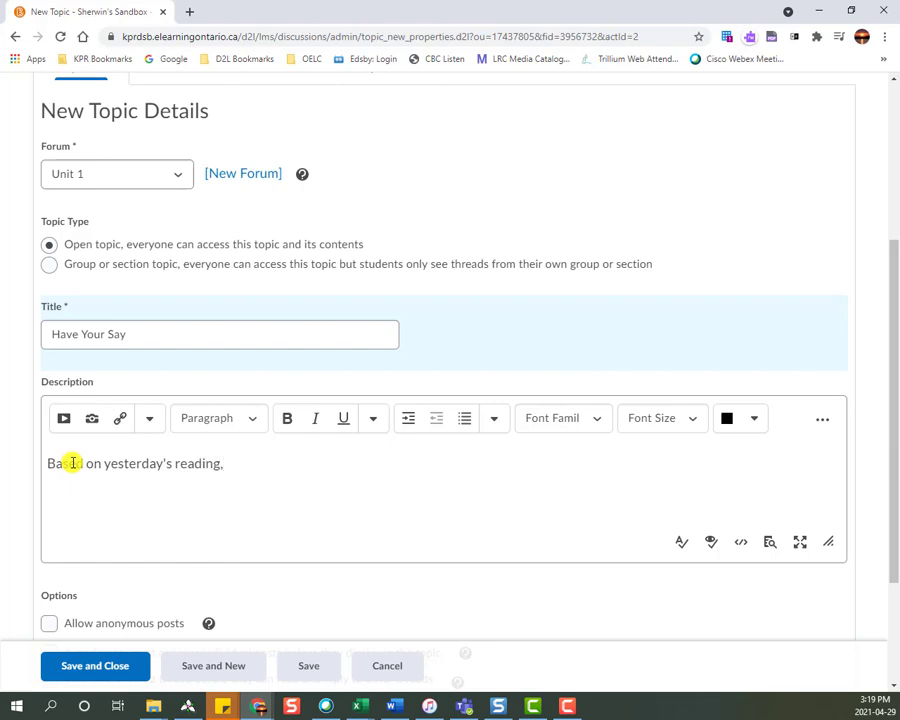
pyautogui.write('expxlain')
pyautogui.press('BackSpace')
pyautogui.press('BackSpace')
pyautogui.press('BackSpace')
pyautogui.press('BackSpace')
pyautogui.press('BackSpace')
pyautogui.write('lain why you agree or ')
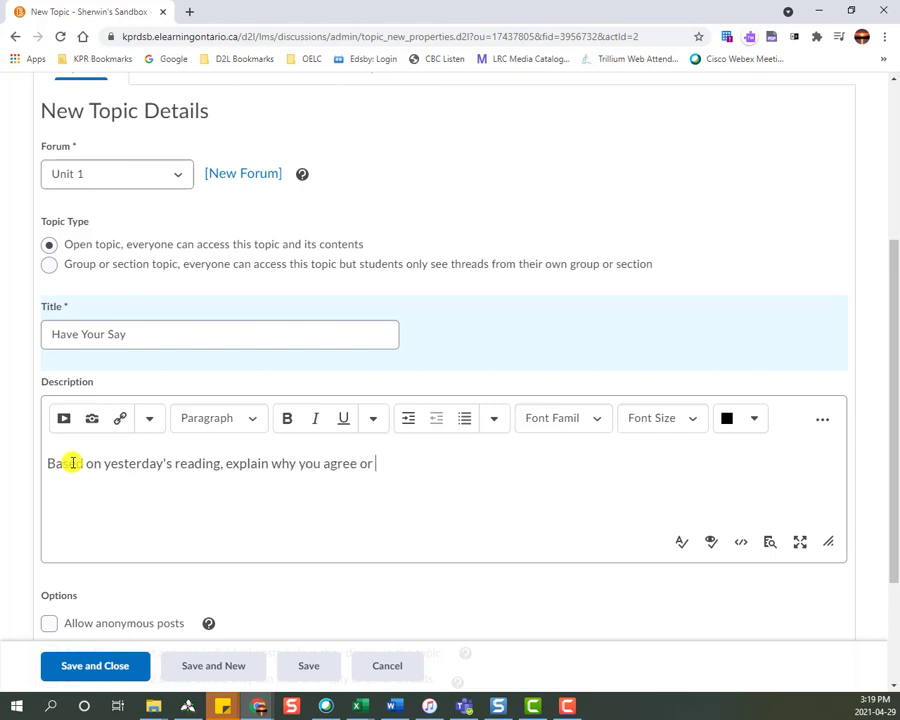
pyautogui.write('disagree with the p')
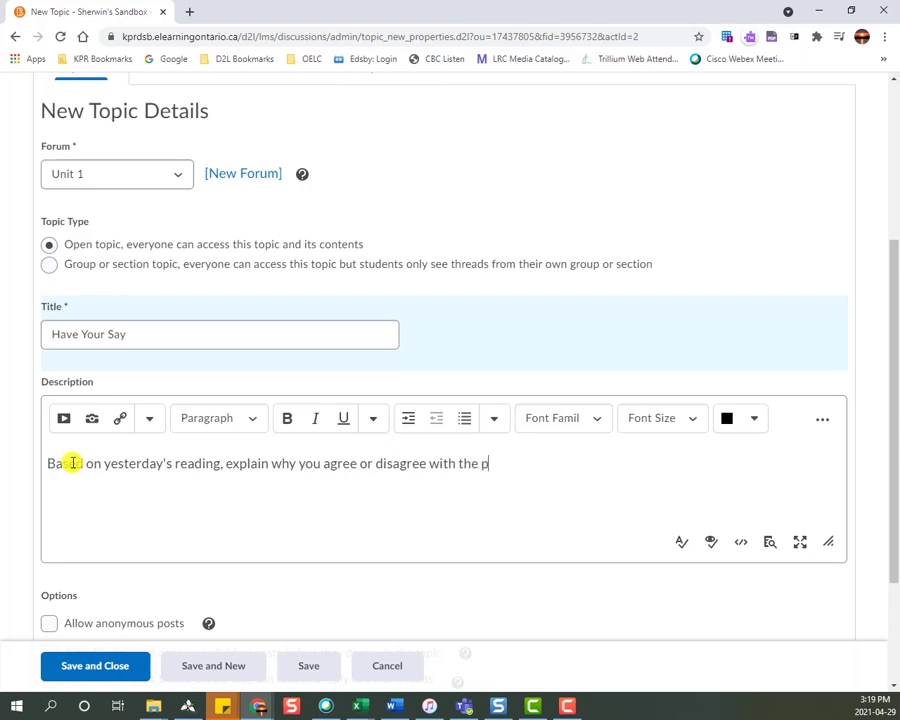
pyautogui.write("rotaganist's actions.")
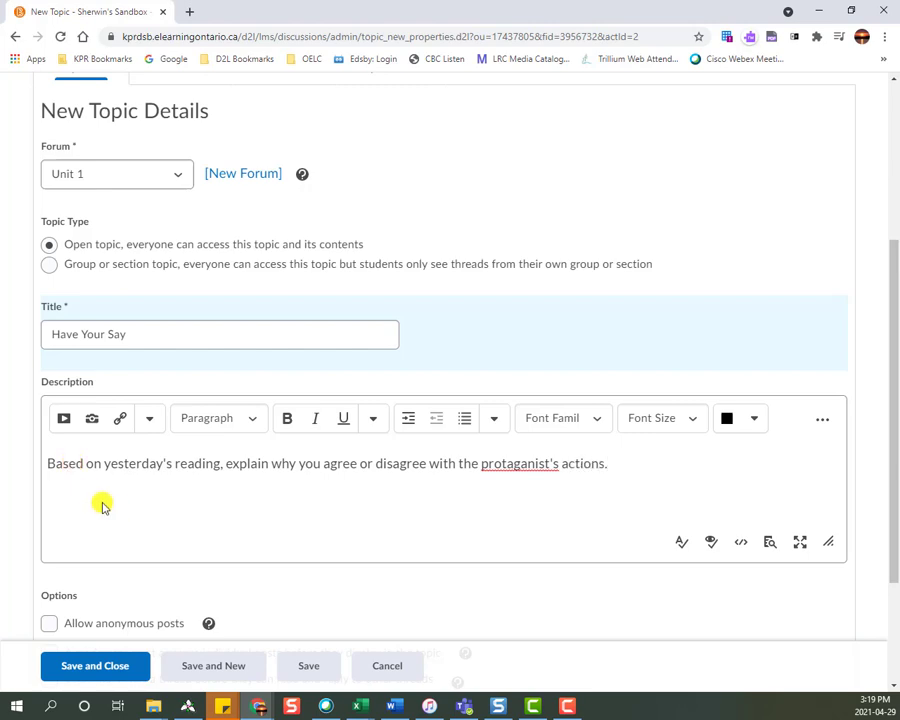
pyautogui.rightClick(492, 465)
pyautogui.click(504, 478)
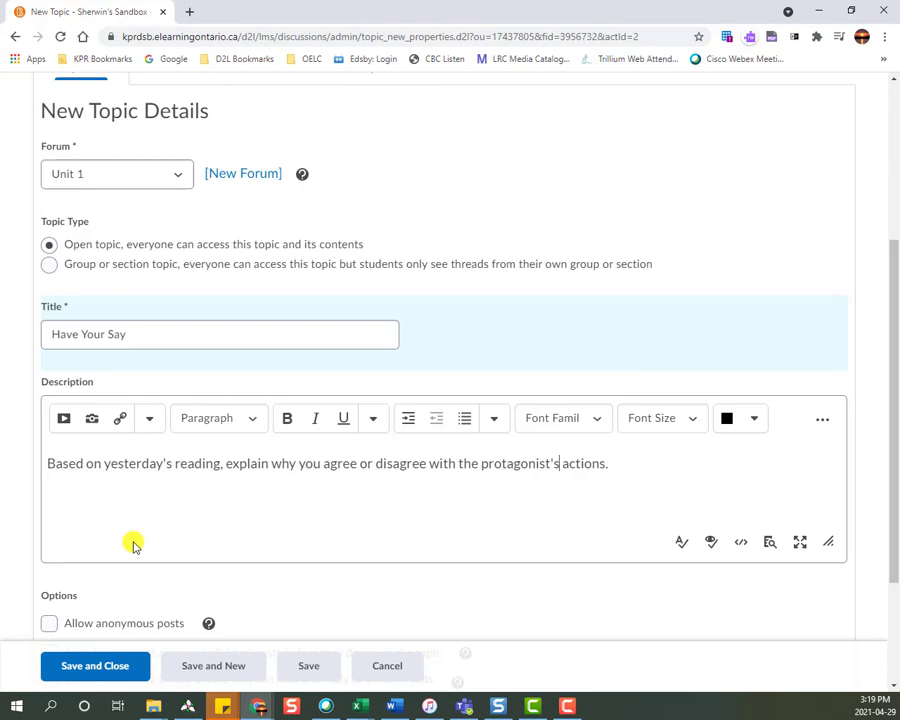
# In the topic's restrictions, set locking to unlock for a specific date range with a start date of 5/4/2021.
pyautogui.scroll(-3, 134, 543)
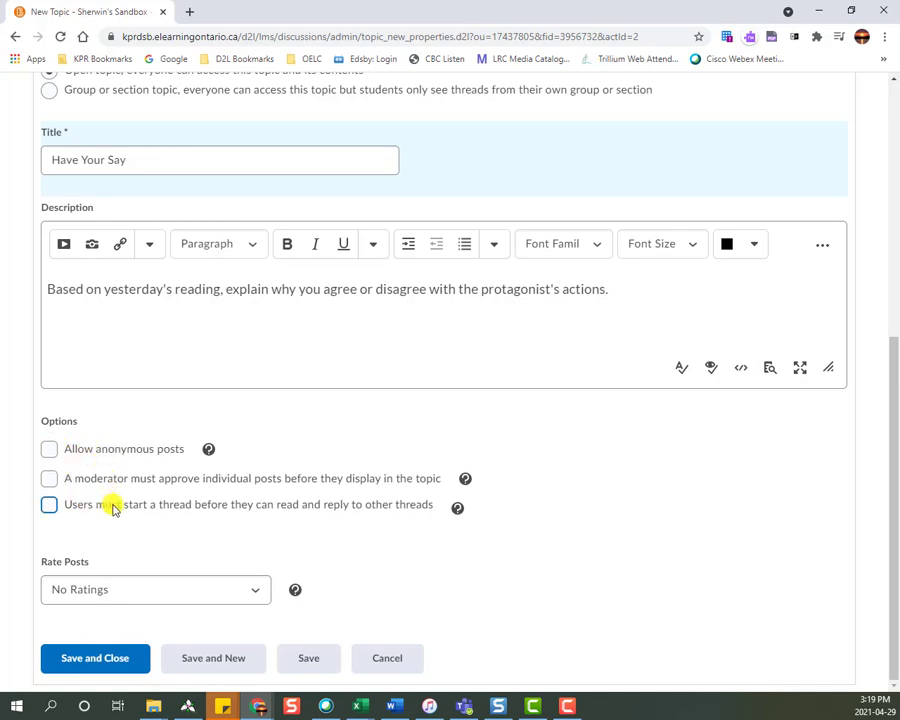
pyautogui.scroll(2, 112, 504)
pyautogui.scroll(-2, 116, 506)
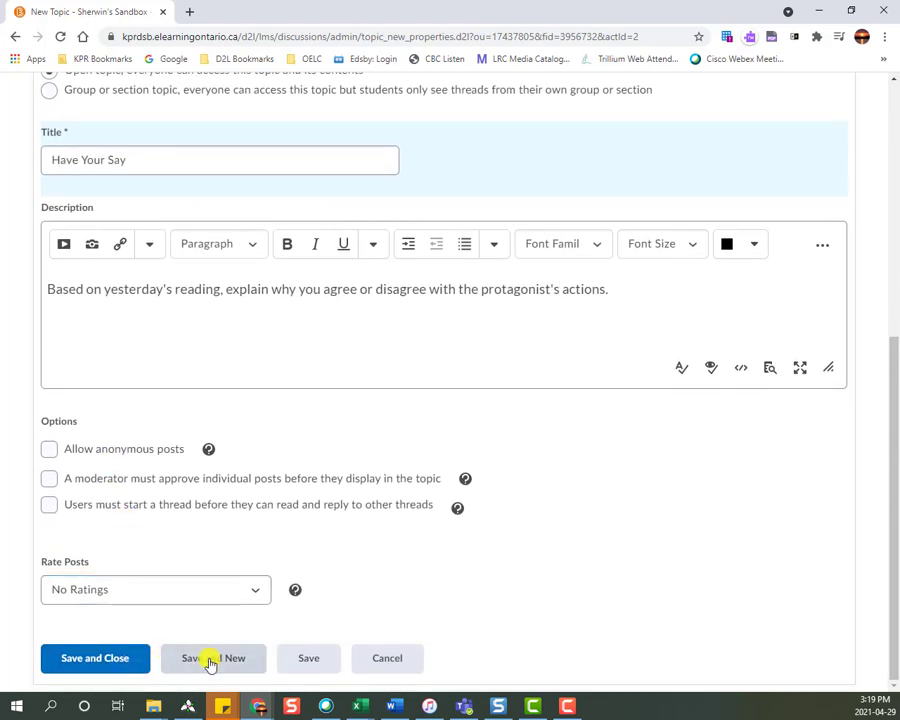
pyautogui.scroll(5, 210, 664)
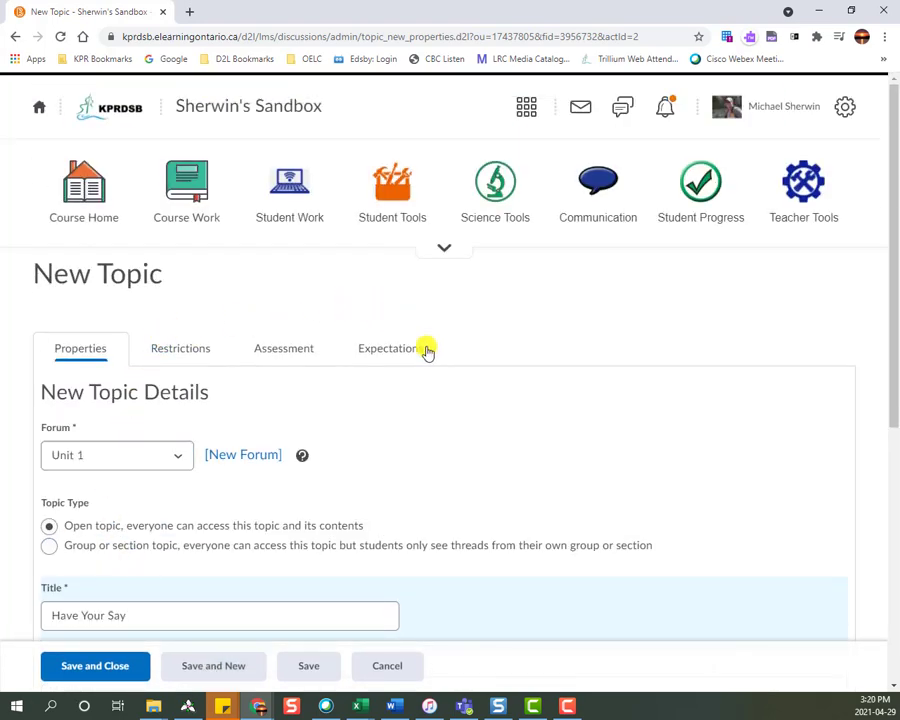
pyautogui.click(171, 350)
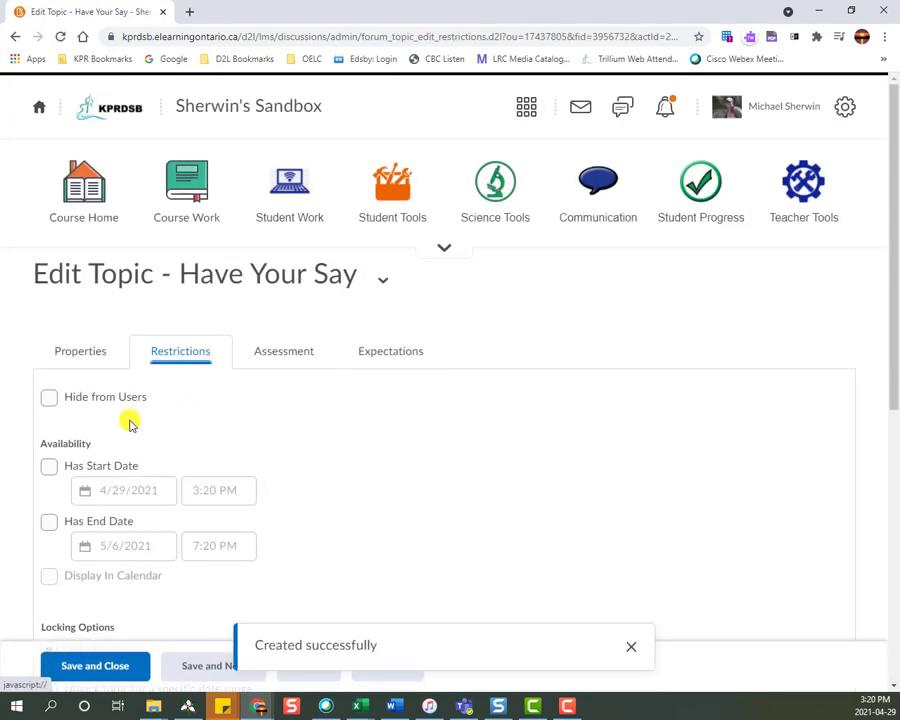
pyautogui.scroll(-2, 120, 445)
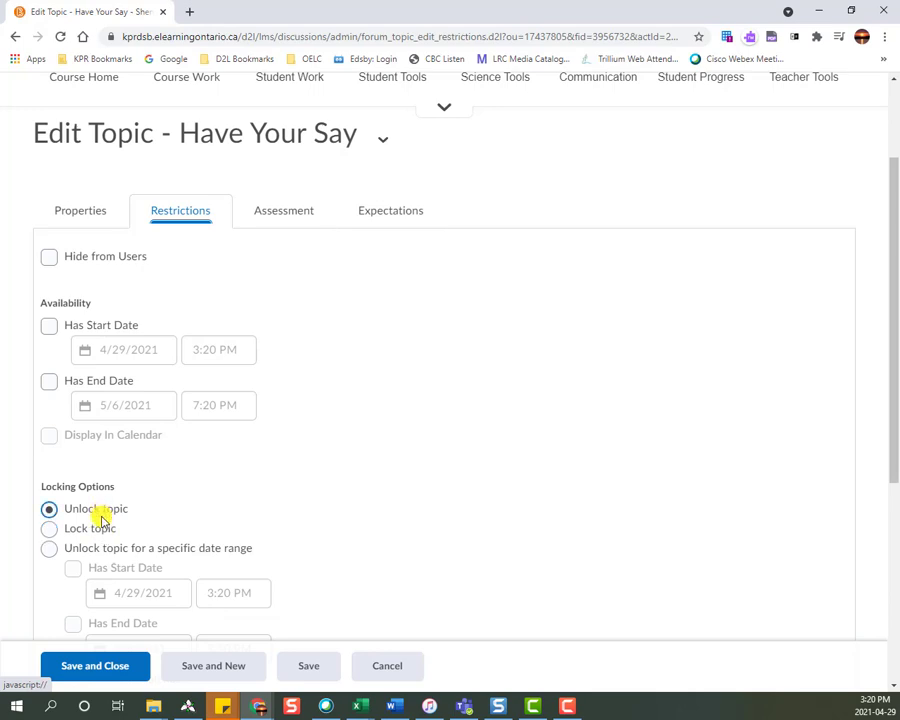
pyautogui.scroll(-1, 94, 548)
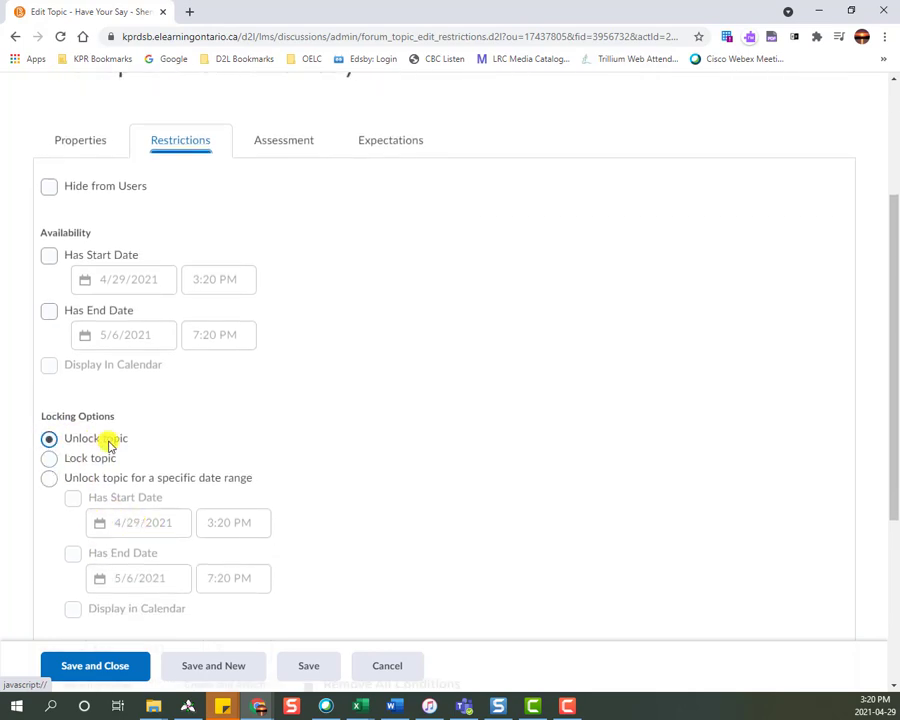
pyautogui.click(49, 478)
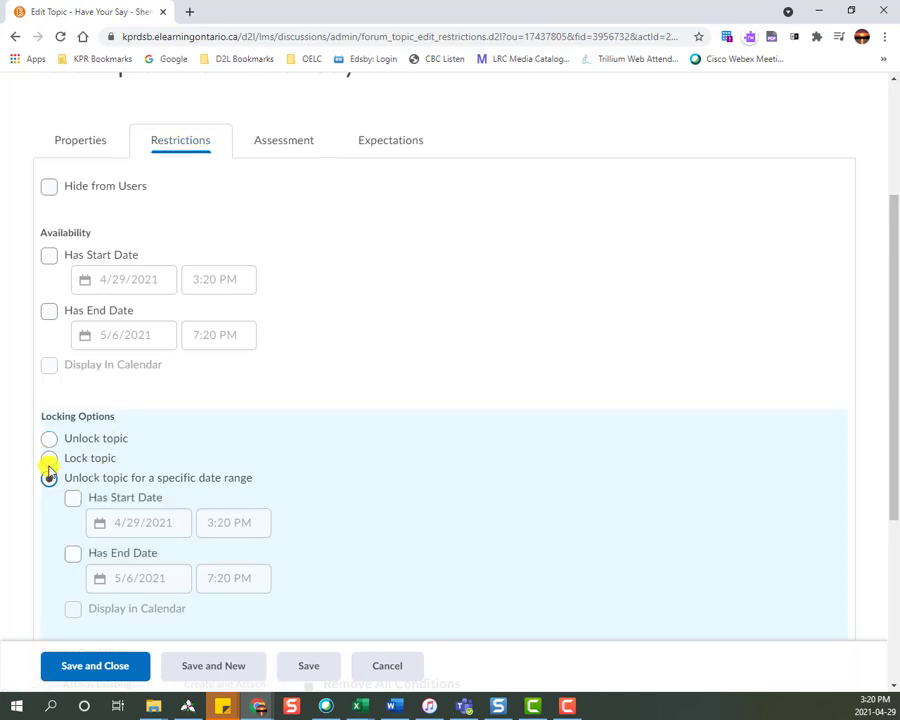
pyautogui.click(73, 498)
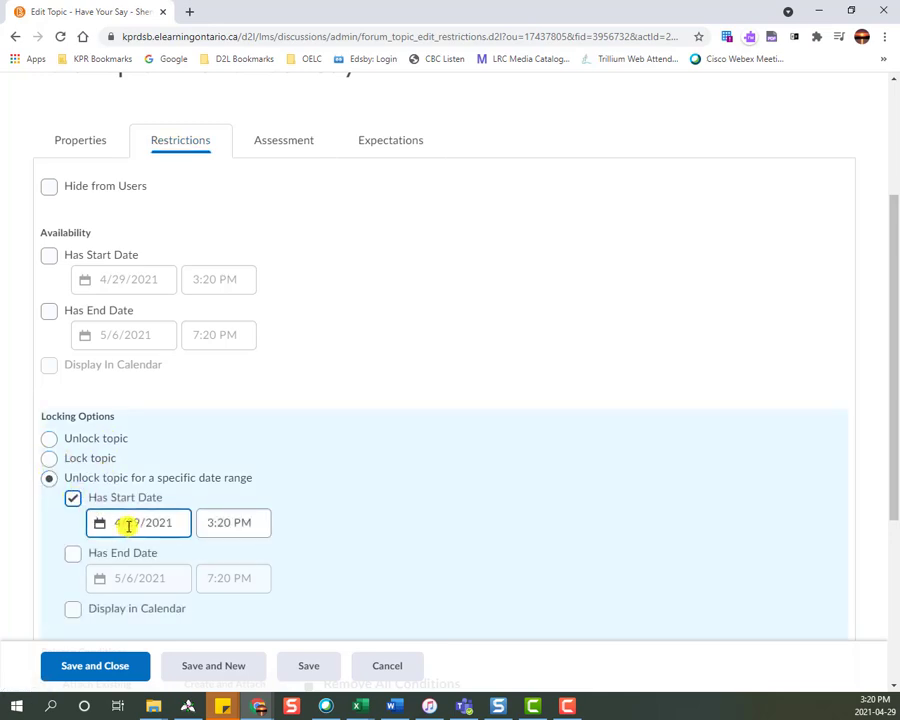
pyautogui.click(166, 522)
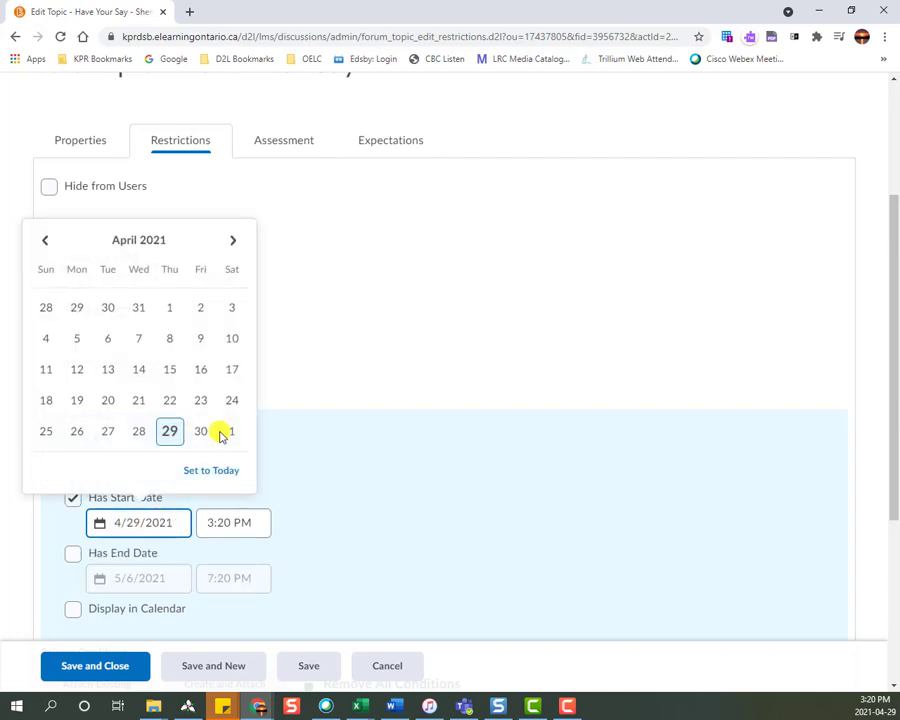
pyautogui.click(234, 241)
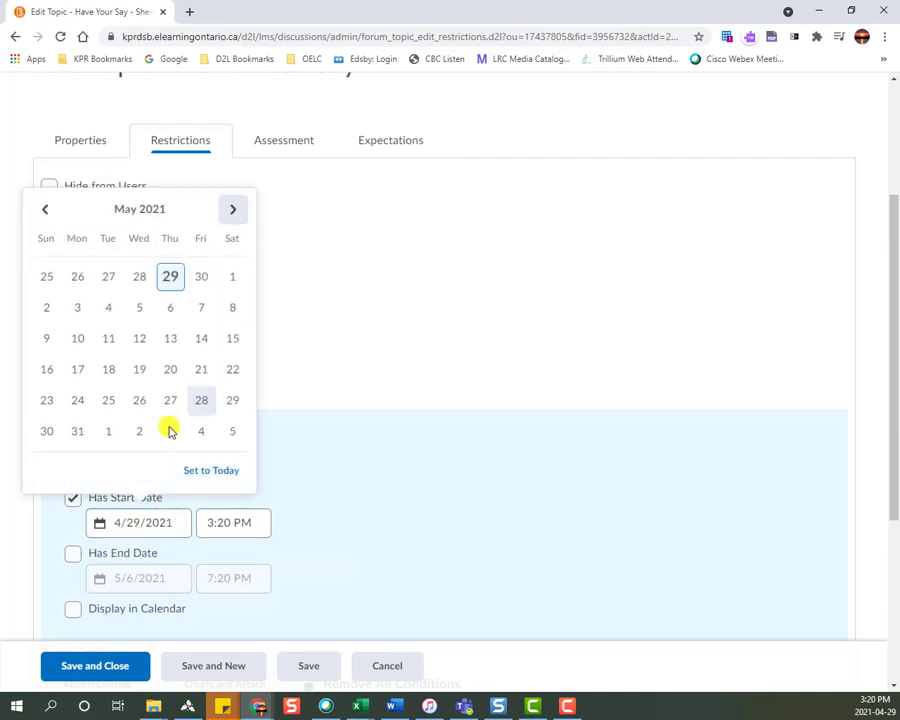
pyautogui.click(103, 311)
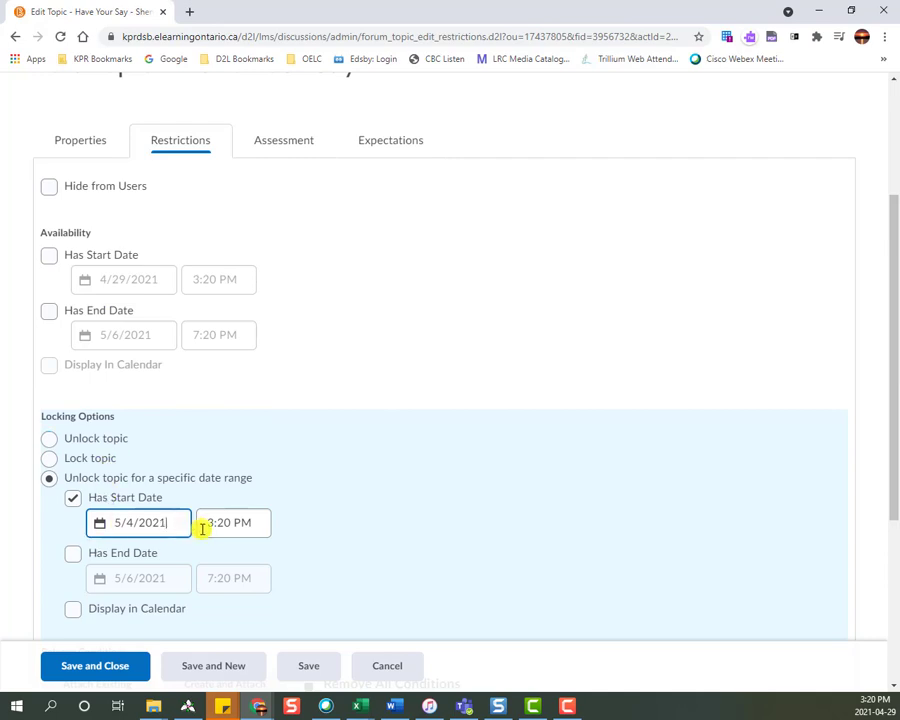
# In the Have Your Say topic's assessment settings, link the topic to the Discussion Evaluation grade item.
pyautogui.scroll(-3, 321, 505)
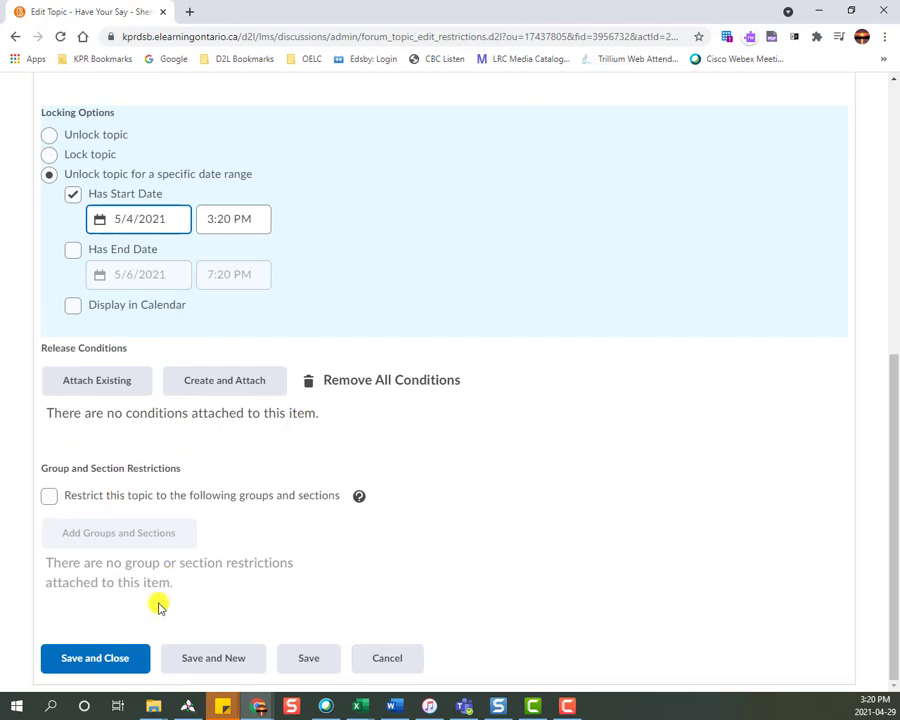
pyautogui.scroll(5, 195, 583)
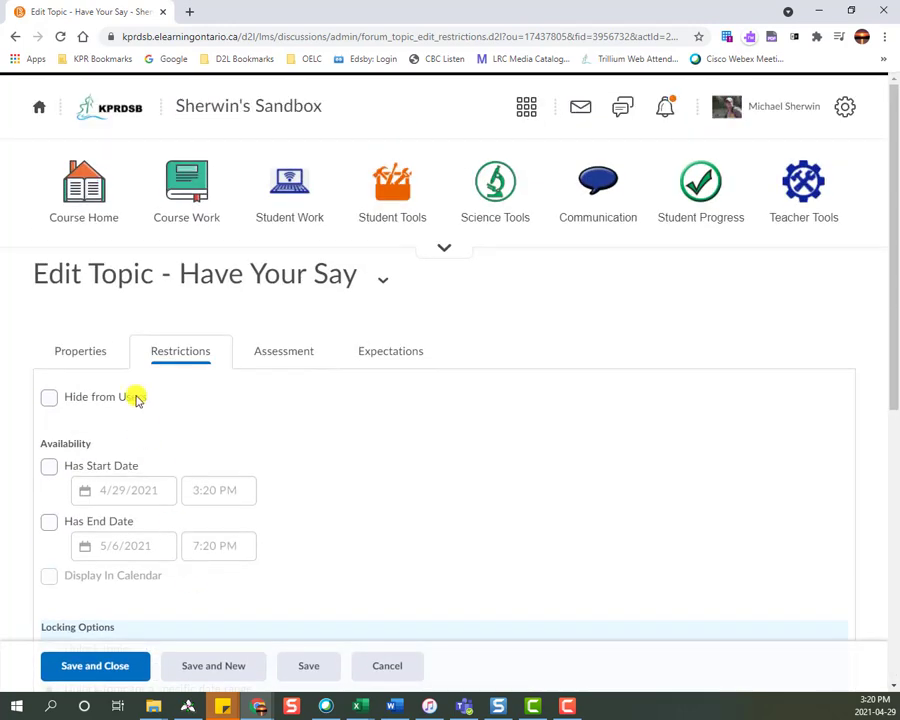
pyautogui.click(266, 354)
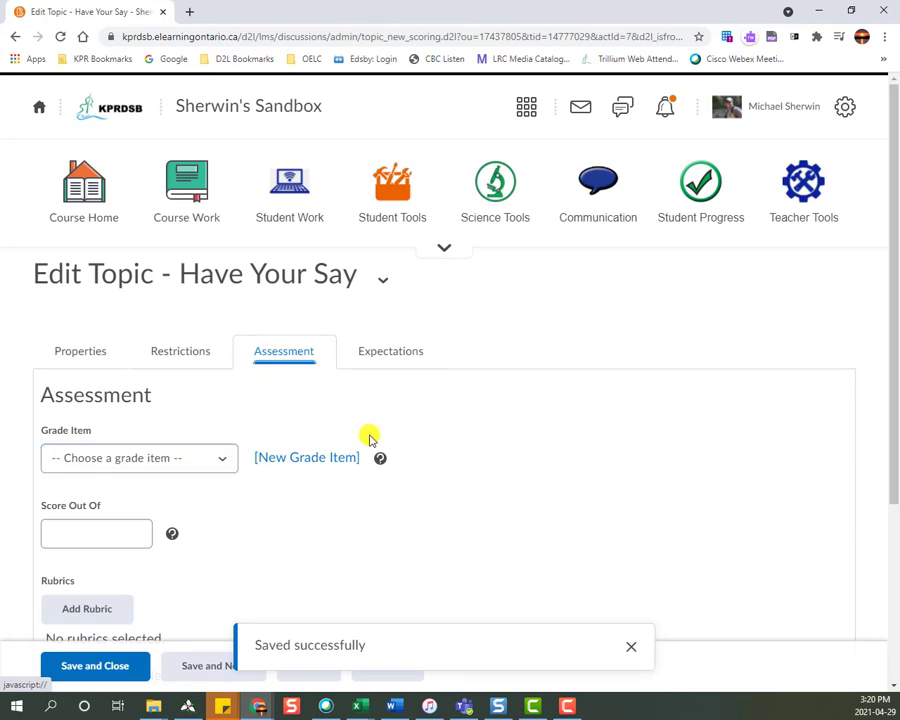
pyautogui.click(224, 459)
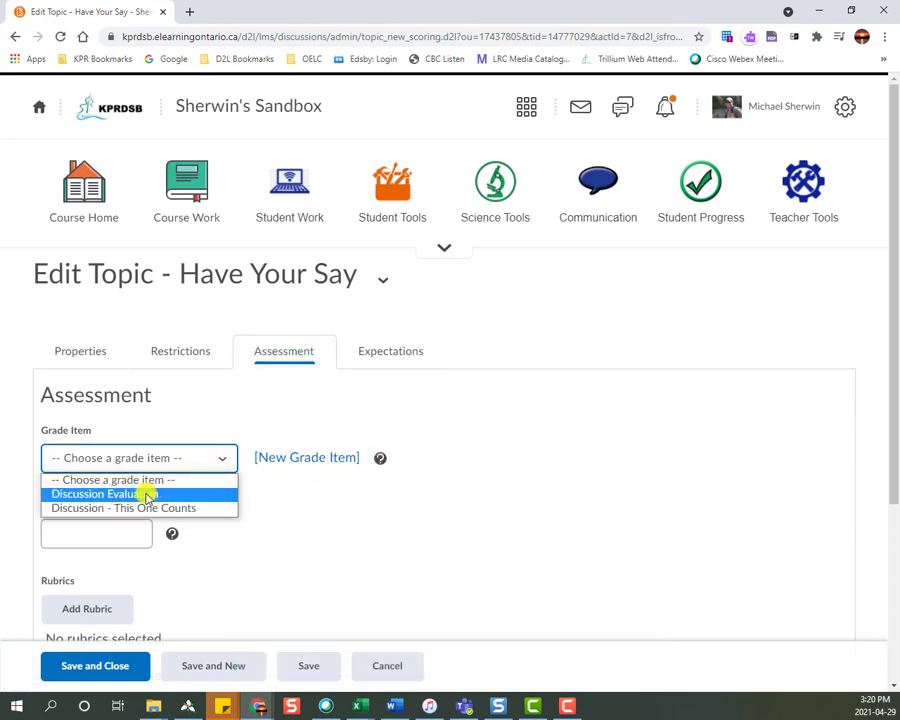
pyautogui.click(148, 494)
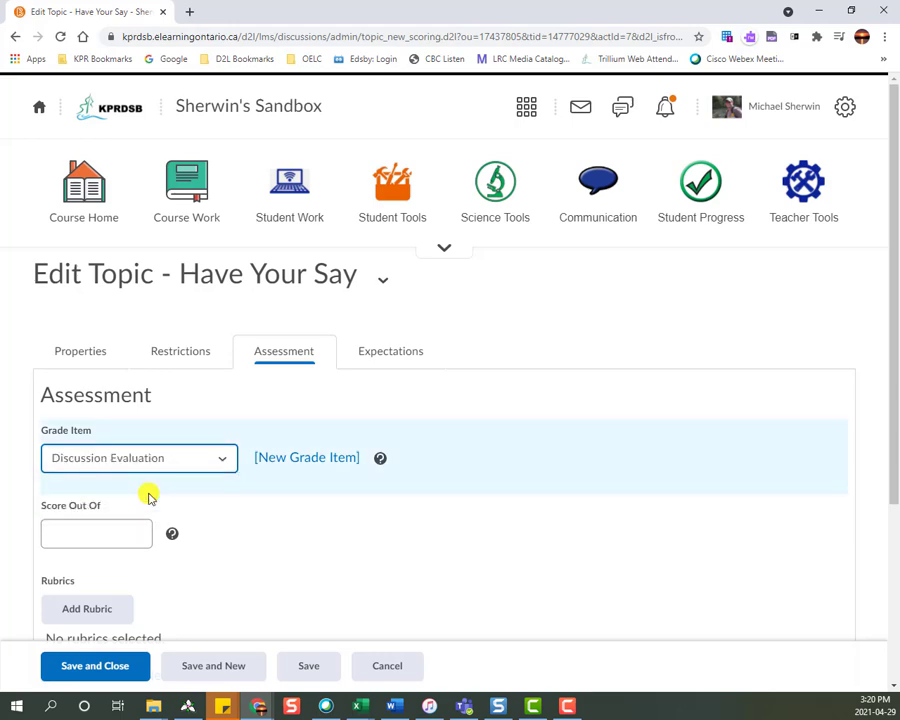
# Set the topic's score out of 10, then save it and continue to another new topic.
pyautogui.scroll(-1, 176, 502)
pyautogui.click(107, 470)
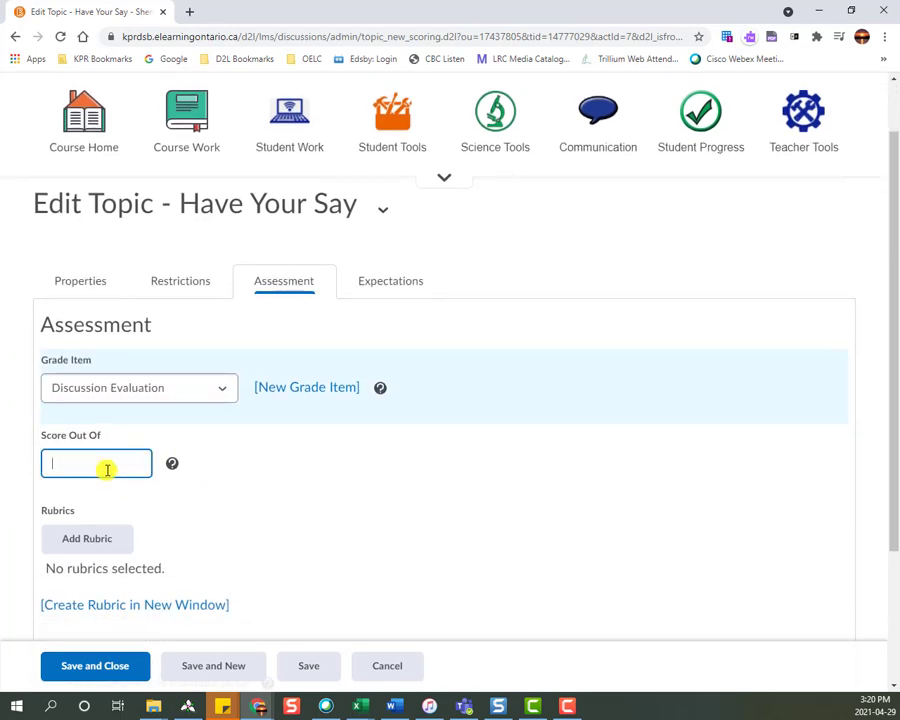
pyautogui.scroll(-2, 286, 500)
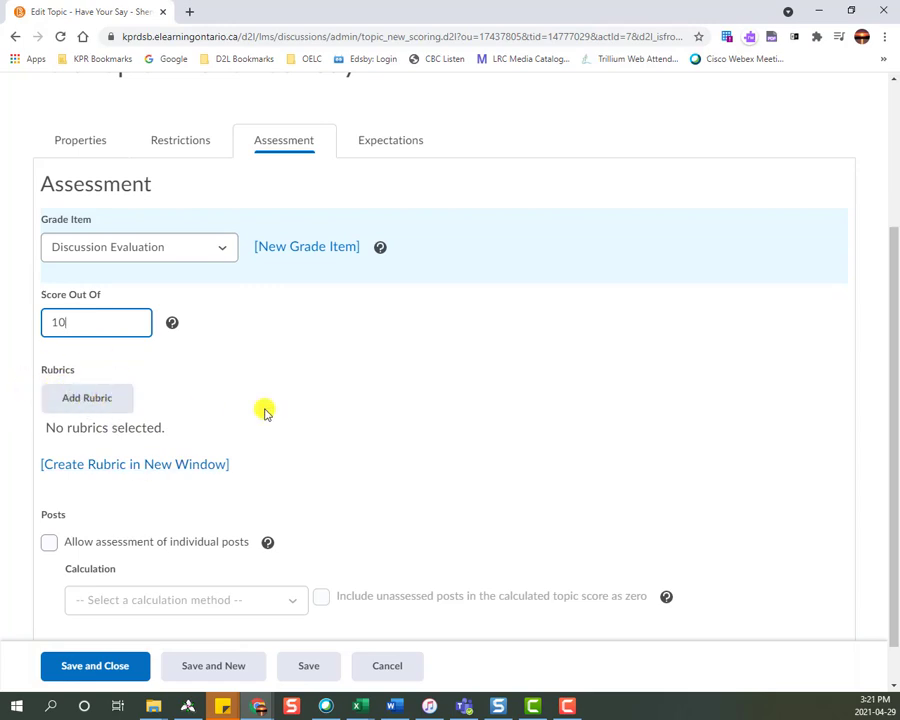
pyautogui.scroll(-1, 263, 408)
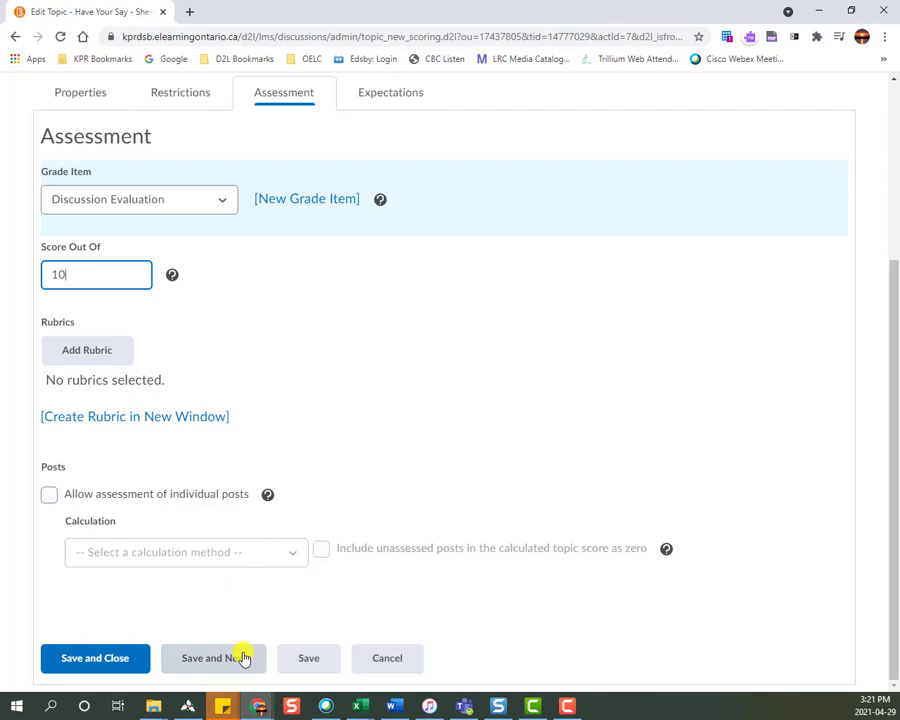
pyautogui.click(193, 666)
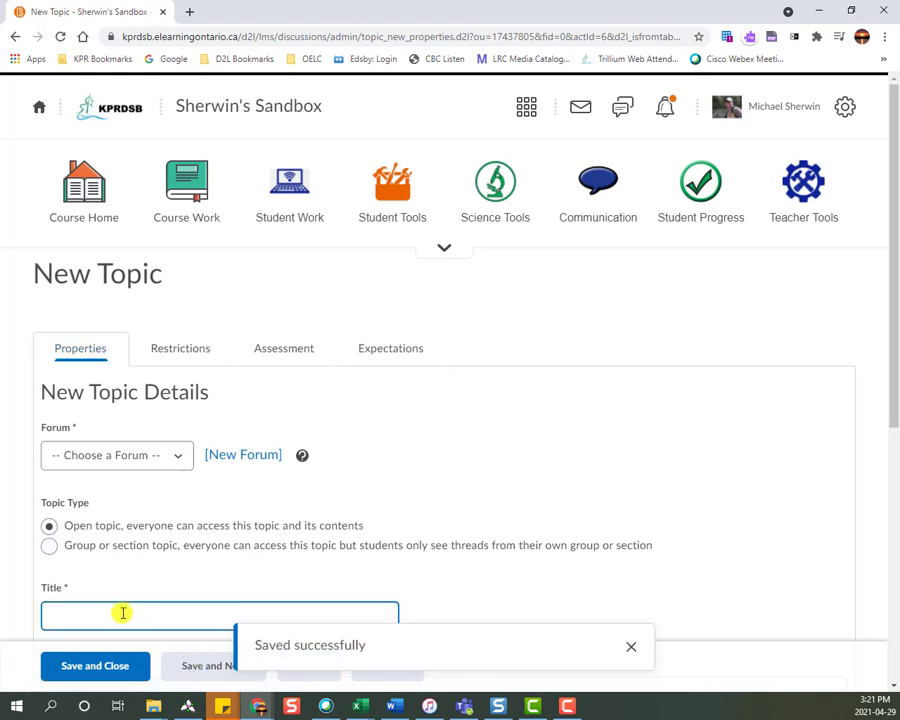
# Assign the new topic to the Unit 1 forum and title it "This One Counts".
pyautogui.click(114, 454)
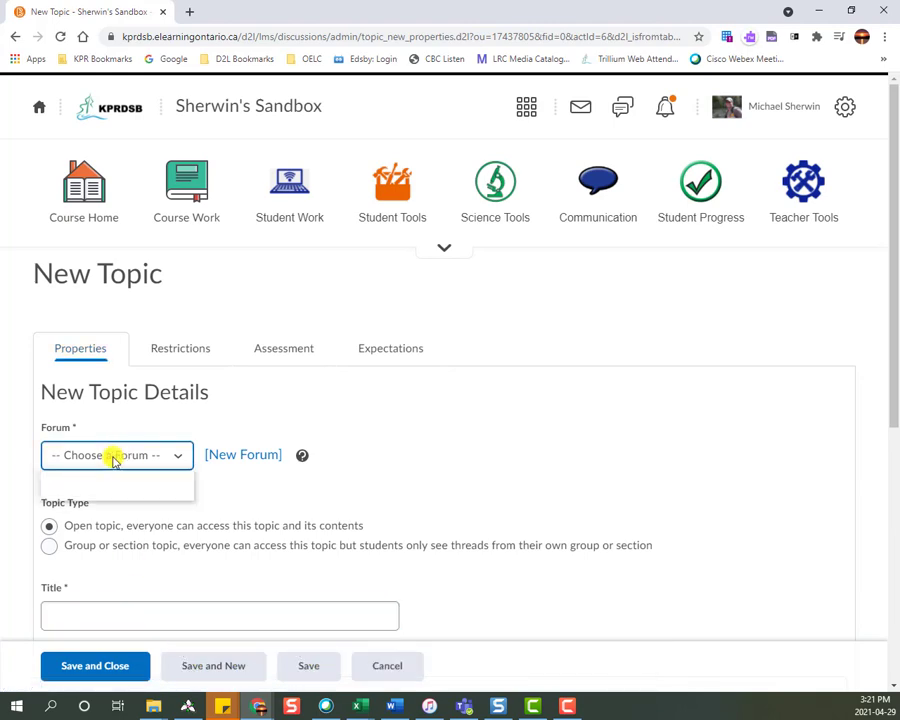
pyautogui.click(68, 492)
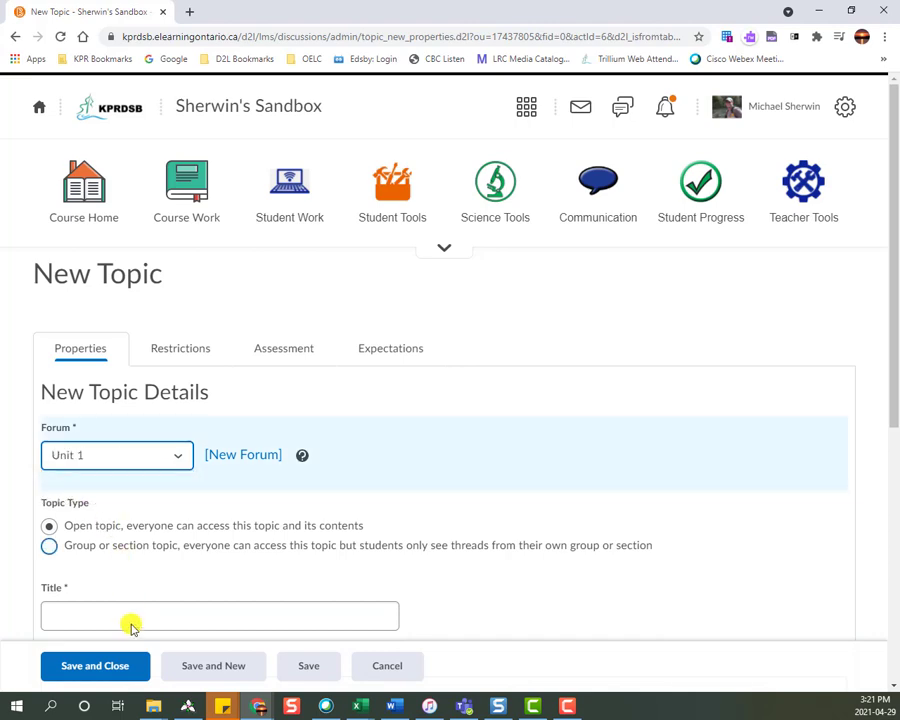
pyautogui.click(91, 615)
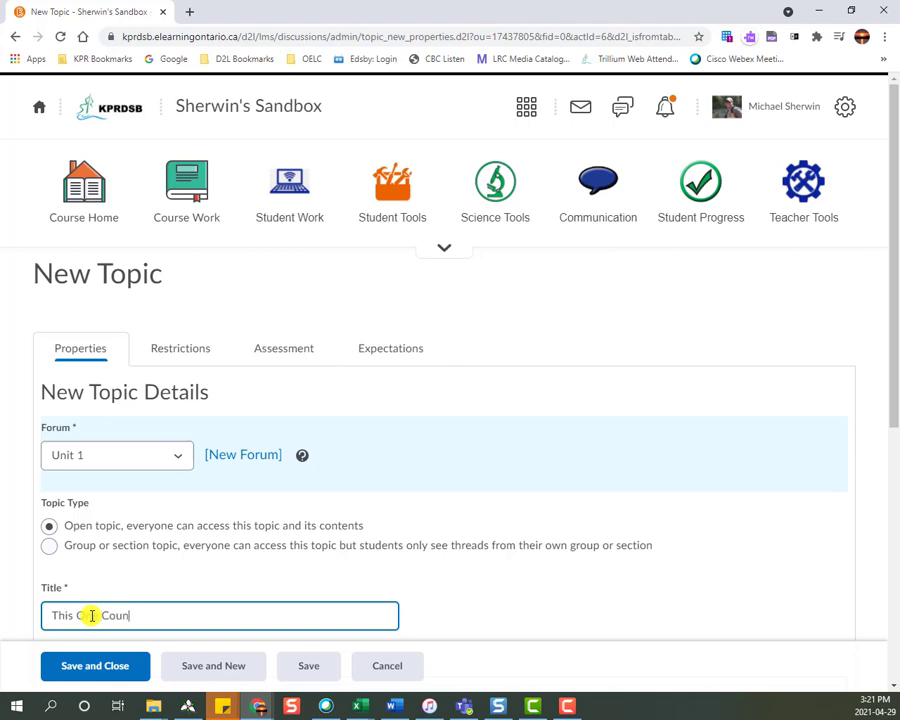
# Enter the description "Tell me what you think the best and worst characteristics of the antagonist are." and save and close the topic.
pyautogui.scroll(-2, 201, 550)
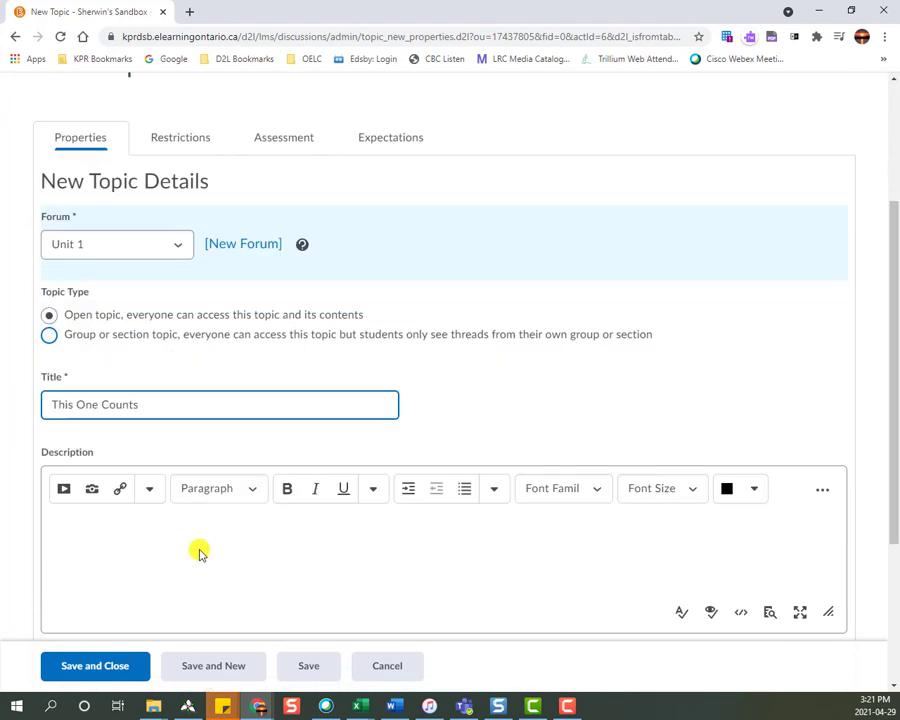
pyautogui.click(148, 550)
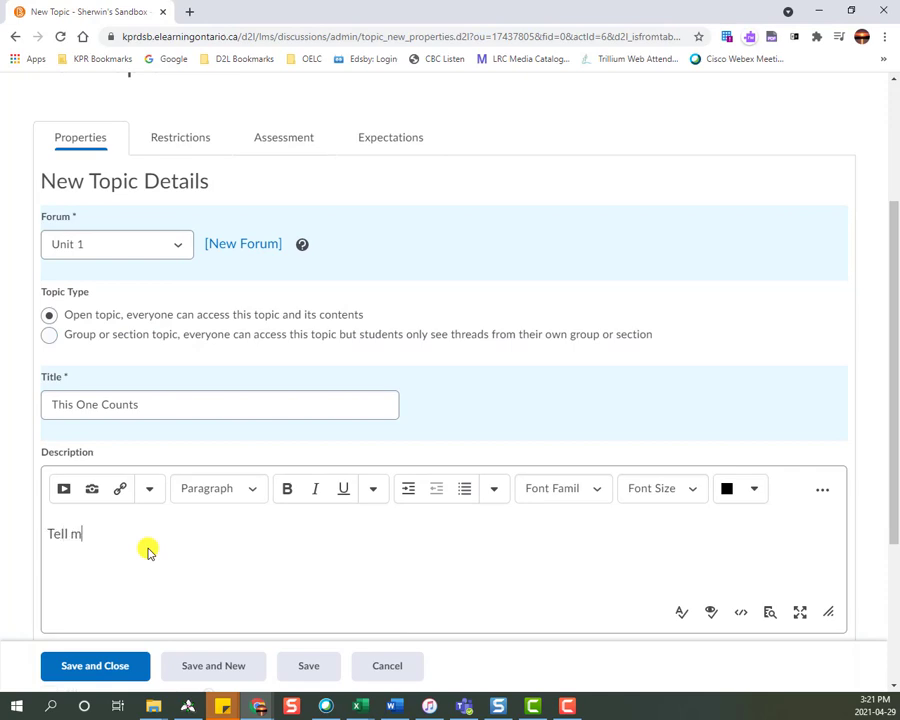
pyautogui.write('Tell me what you think the best and worst characteristics of the antagonist are.')
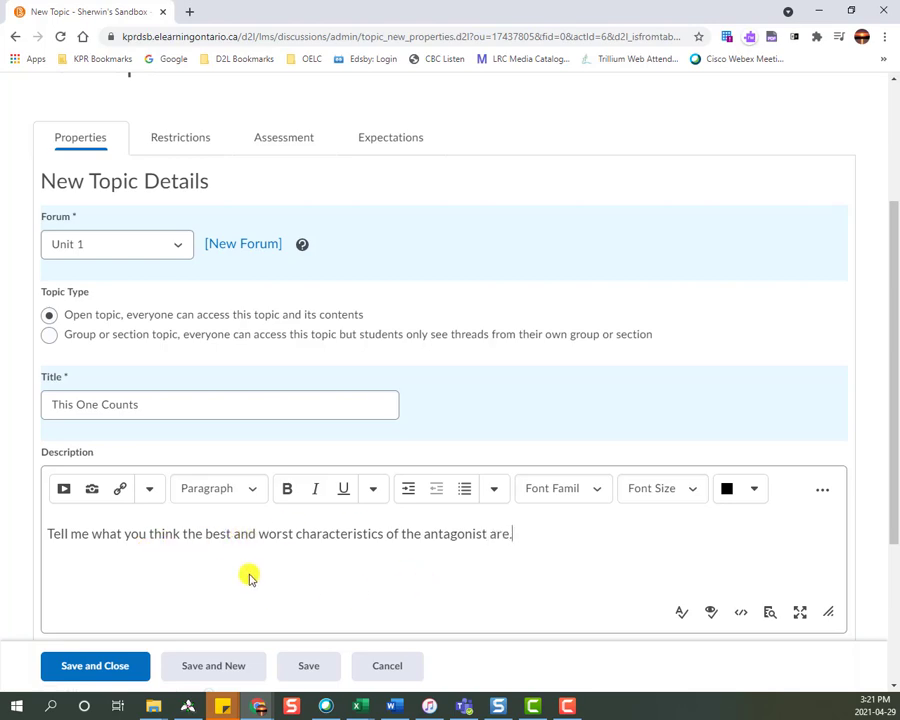
pyautogui.scroll(-3, 249, 576)
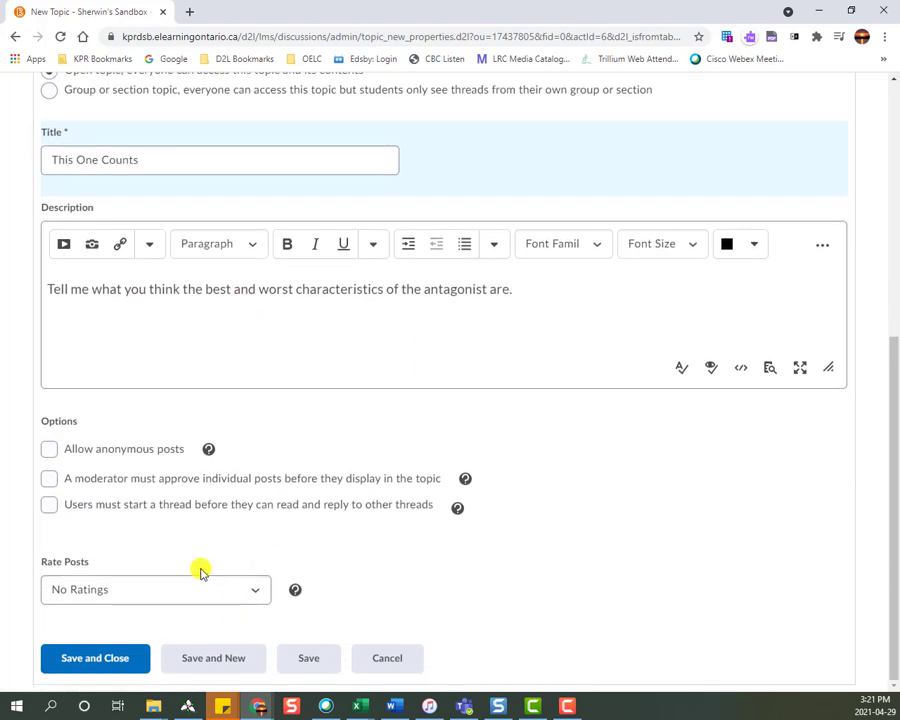
pyautogui.scroll(5, 235, 406)
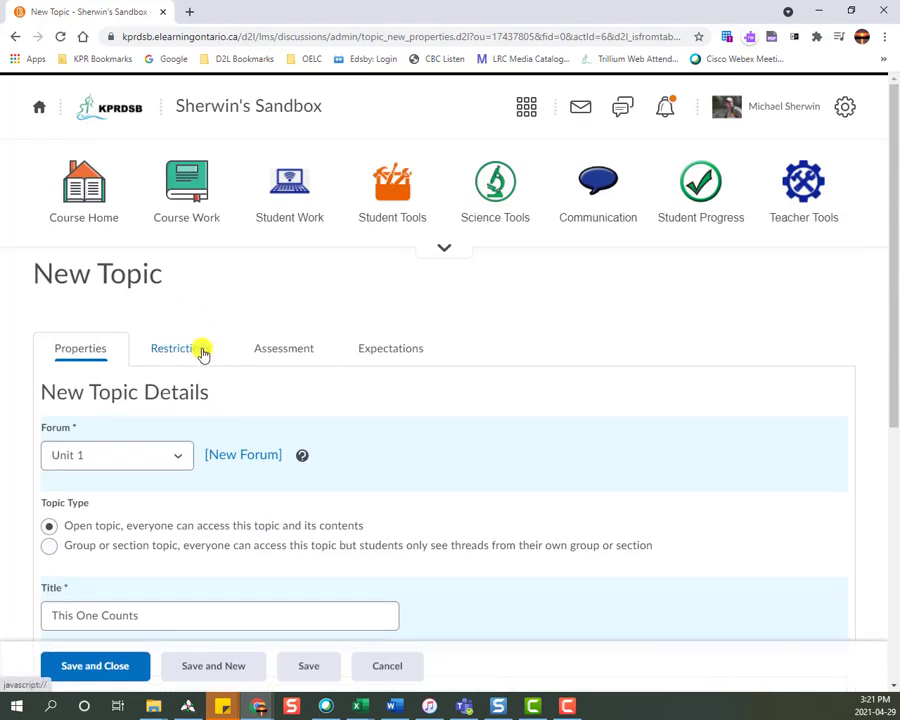
pyautogui.scroll(-3, 240, 425)
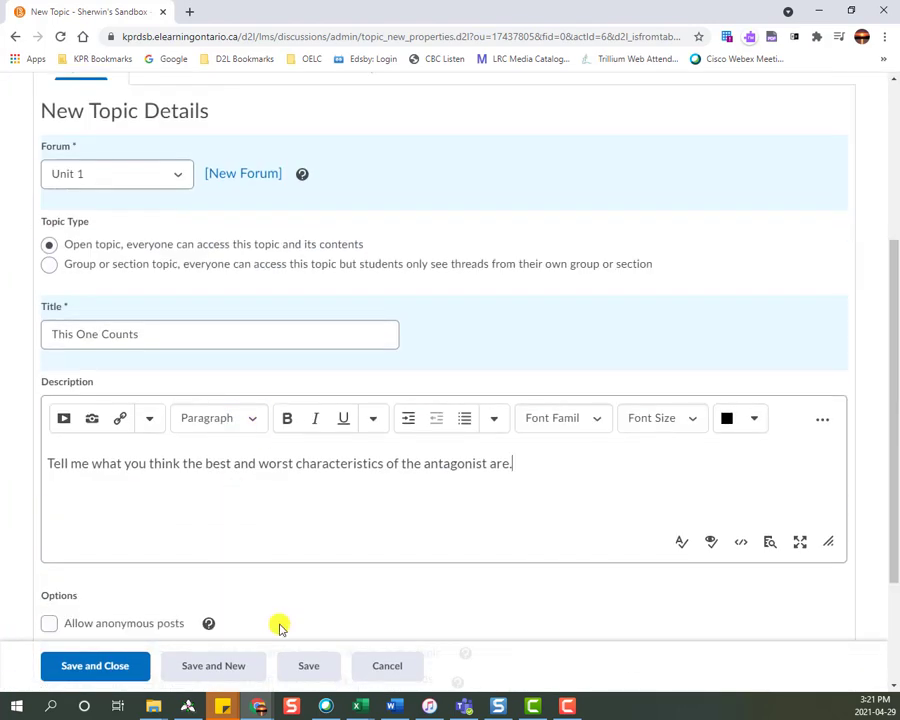
pyautogui.click(68, 665)
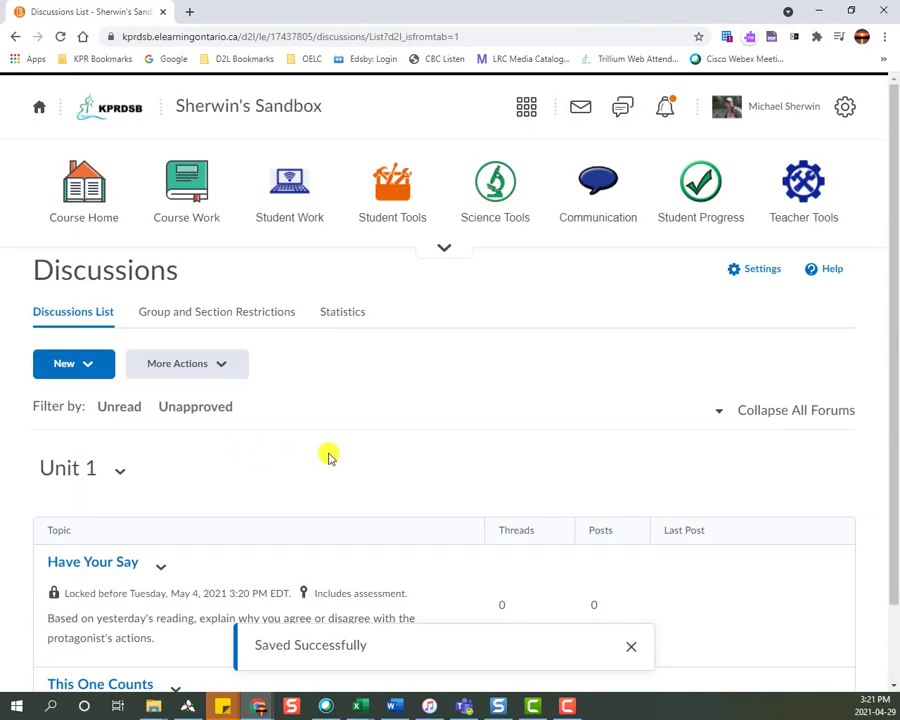
pyautogui.scroll(-2, 329, 465)
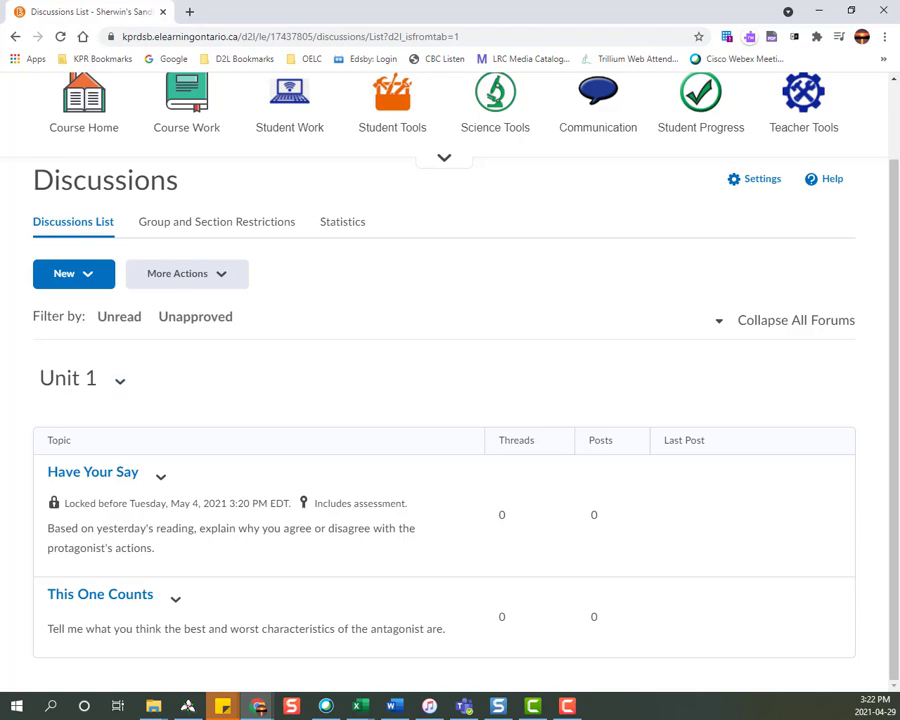
pyautogui.press('F10')
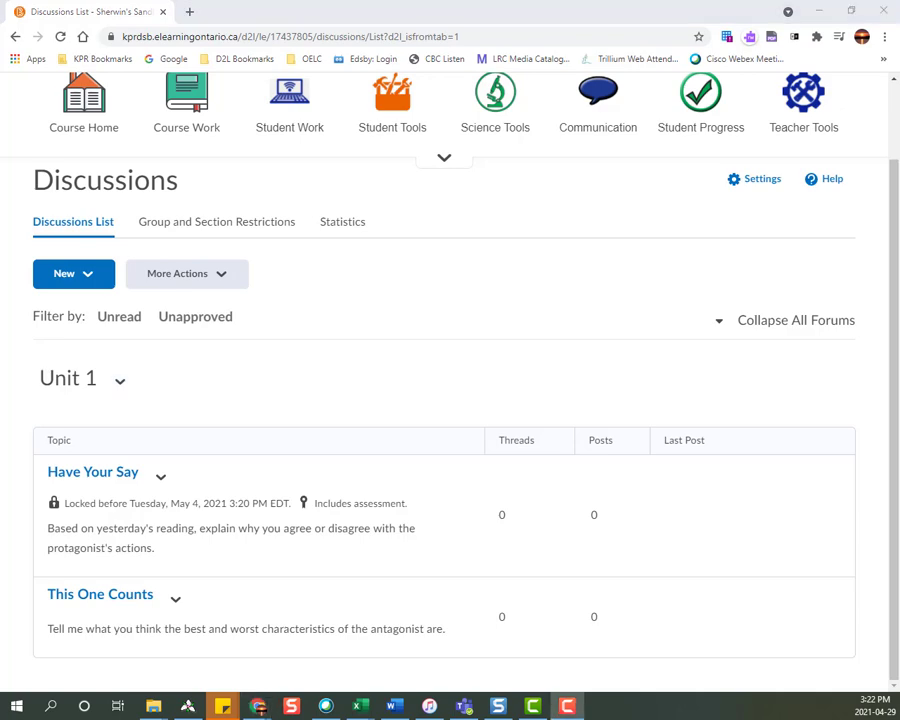